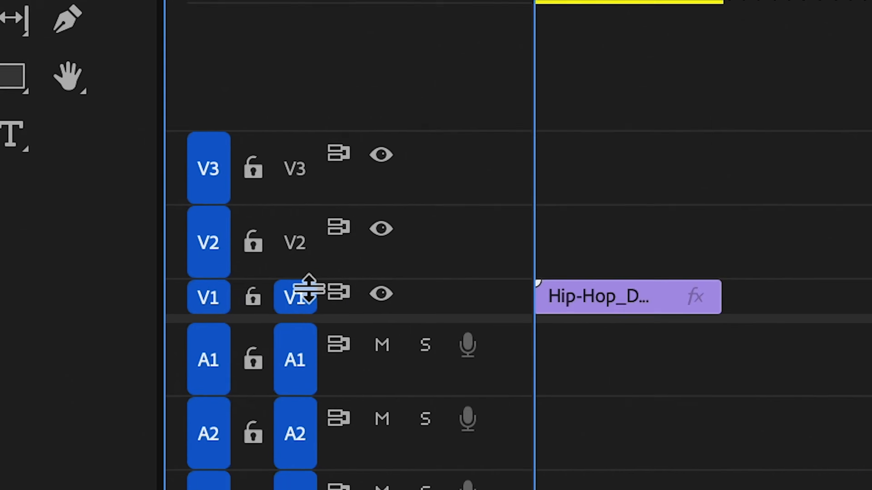
- Increase the height of video track V1 and check that Show FX Badges is enabled in the timeline display settings
left_click_drag(242, 312, 240, 252)
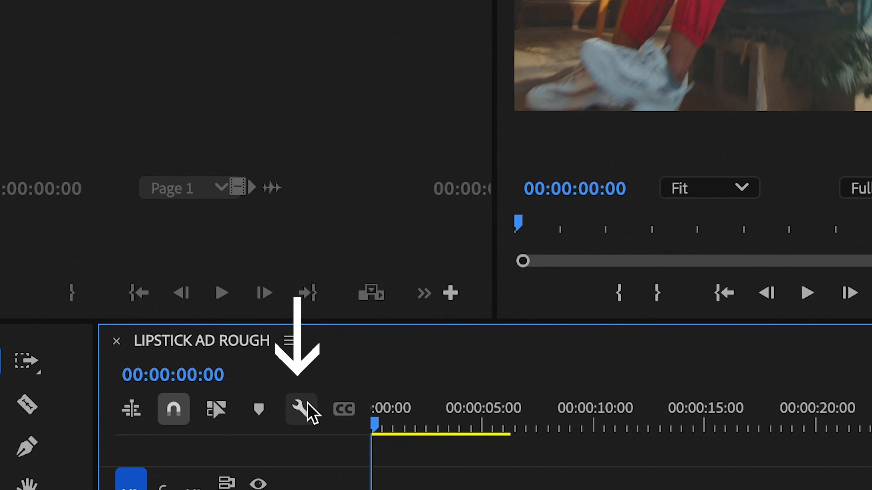
left_click(310, 413)
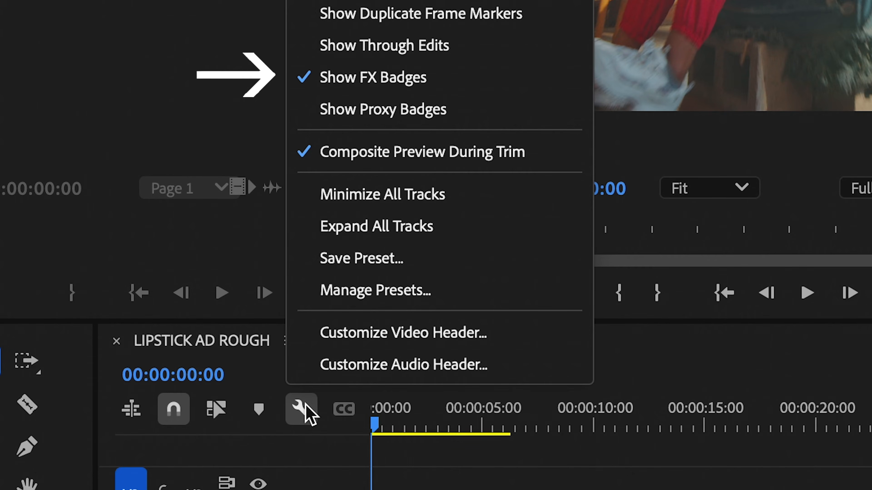
left_click(305, 405)
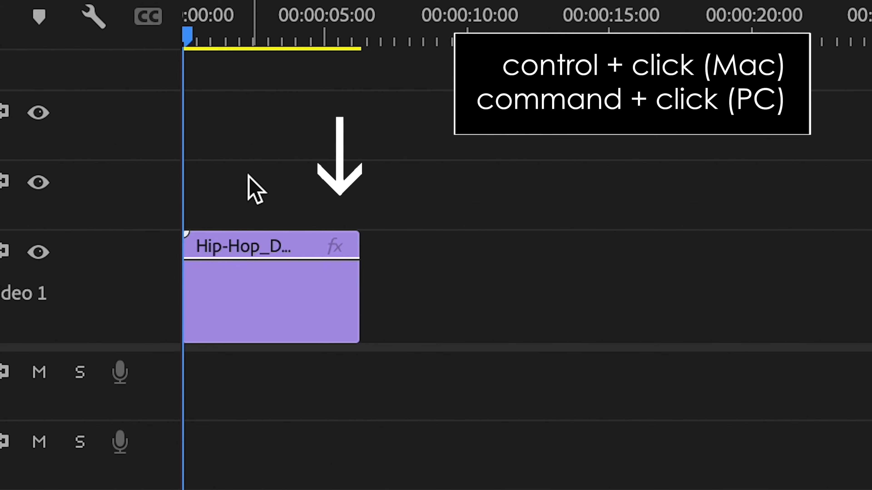
- Display the Time Remapping Speed line on the Hip-Hop dancer clip and extend the clip's end to about 7 seconds
right_click(335, 245)
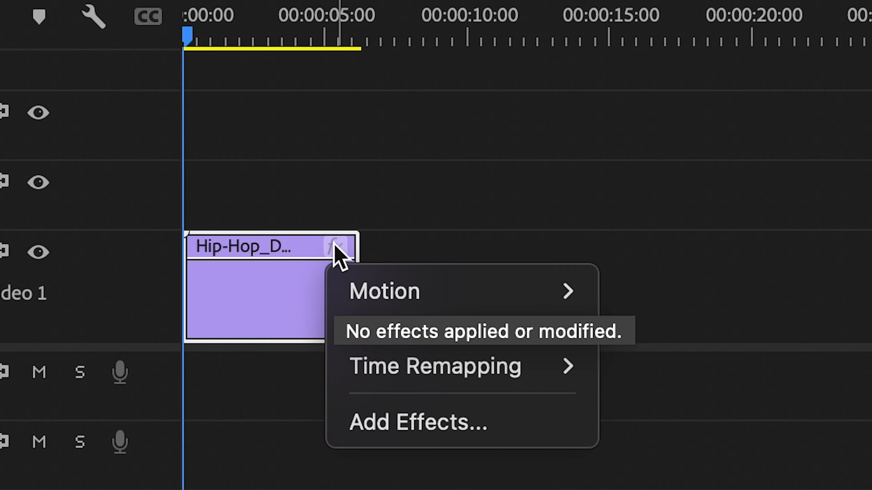
mouse_move(378, 381)
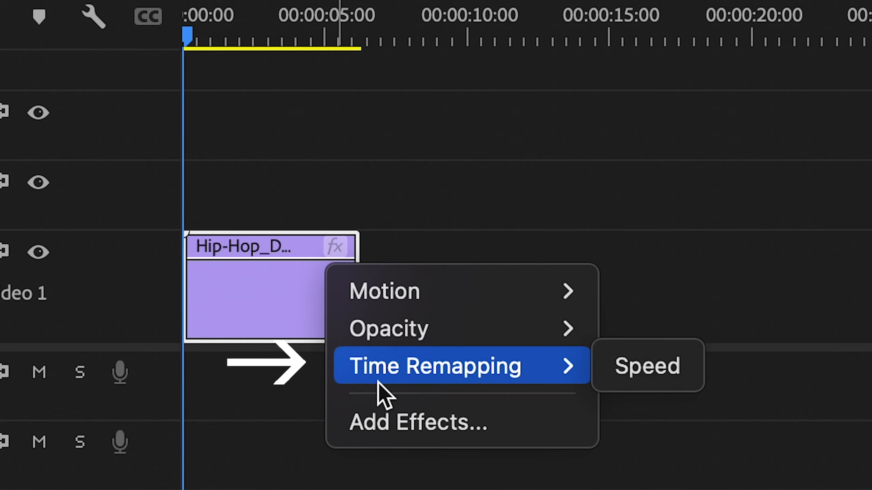
left_click(635, 384)
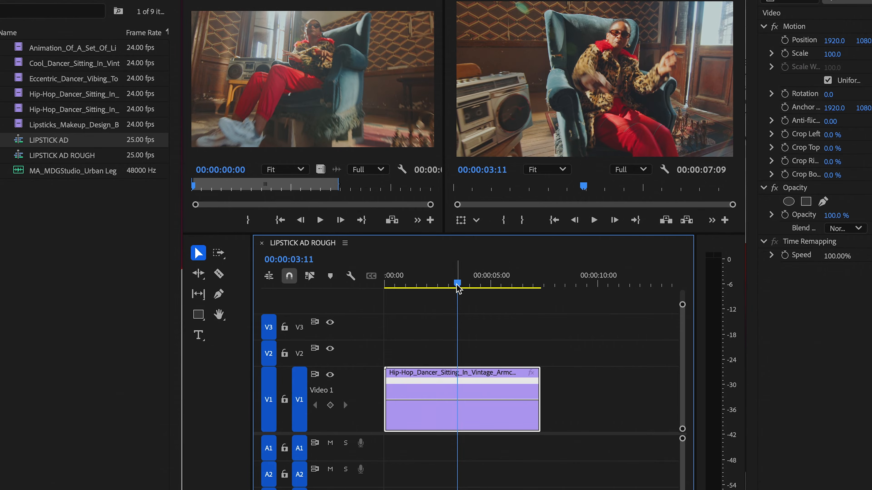
left_click_drag(457, 288, 484, 288)
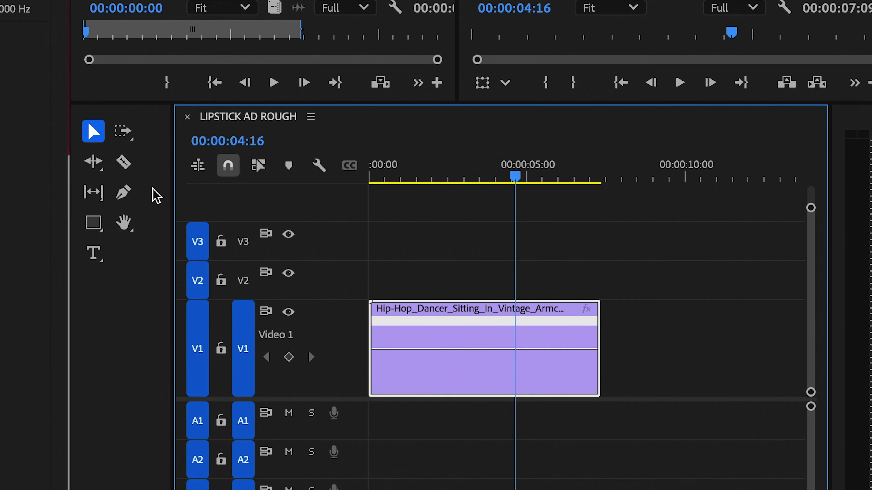
- Play the Hip-Hop dancer clip to just past 00:00:05:00 and add a speed keyframe there
left_click(509, 175)
key("space")
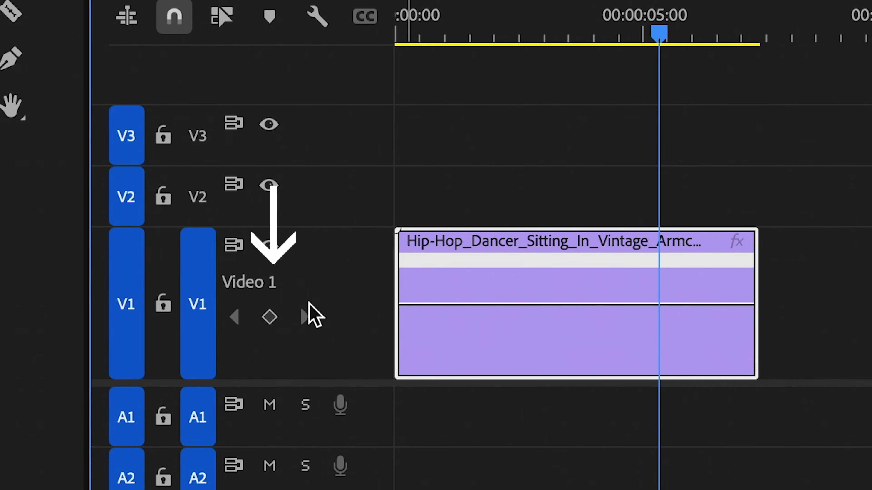
left_click(269, 318)
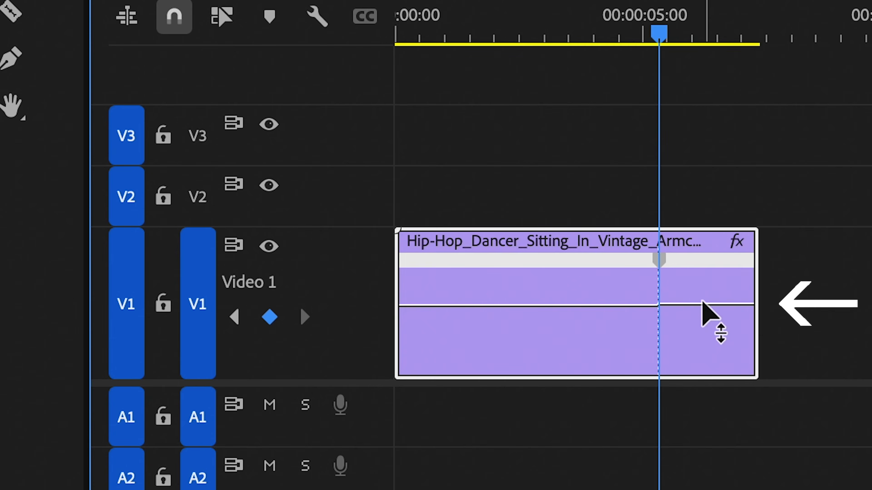
- Raise the Hip-Hop dancer clip's speed after the keyframe to 292% and play back the speed change
left_click_drag(702, 305, 701, 251)
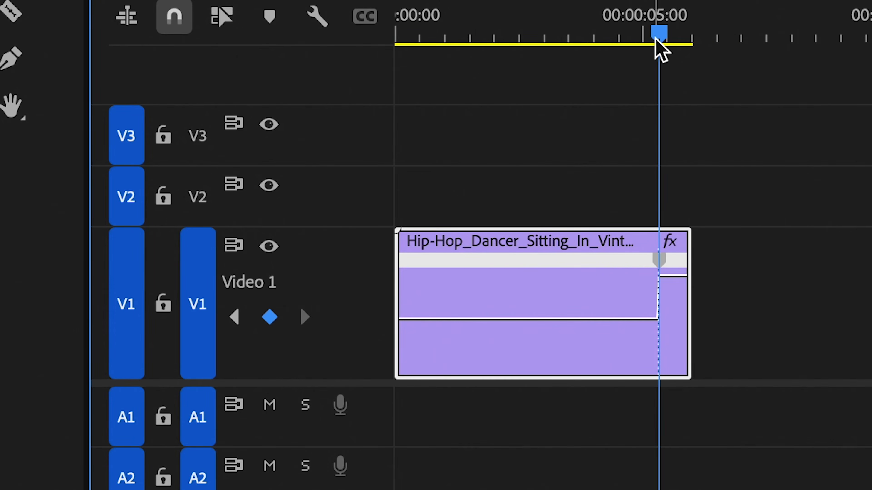
left_click_drag(662, 34, 619, 30)
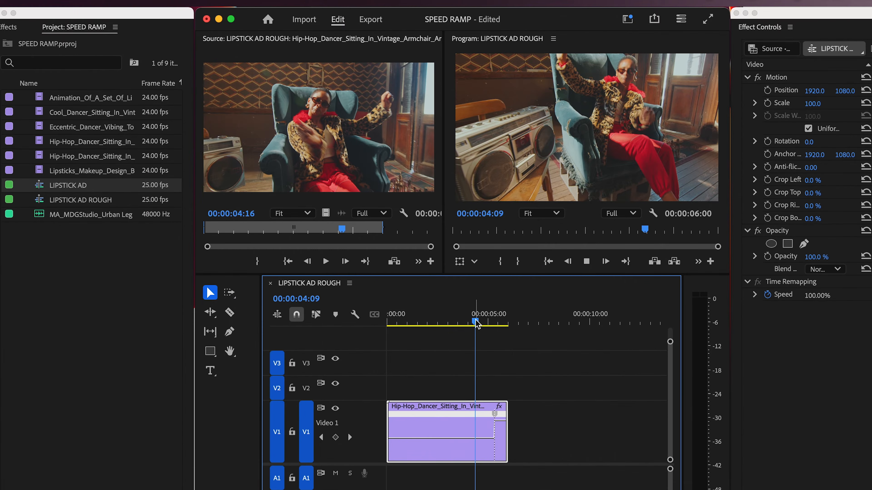
key("space")
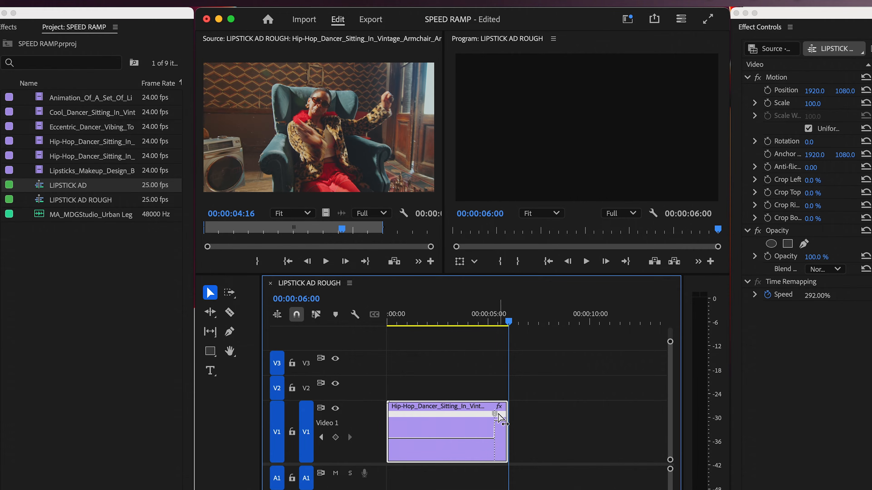
- Split the Hip-Hop dancer clip's speed keyframe into a gradual ramp and smooth it into an S-curve with the Bezier handle
key("minus")
key("minus")
key("equal")
key("equal")
key("equal")
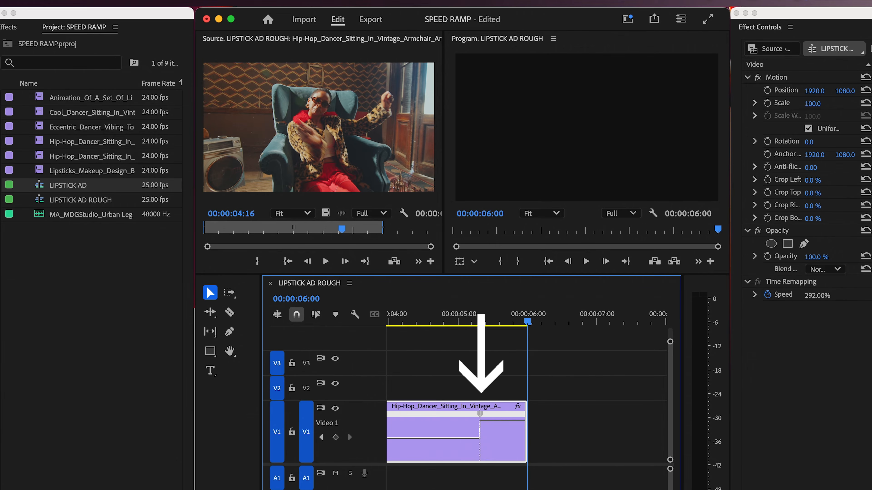
left_click_drag(482, 417, 425, 419)
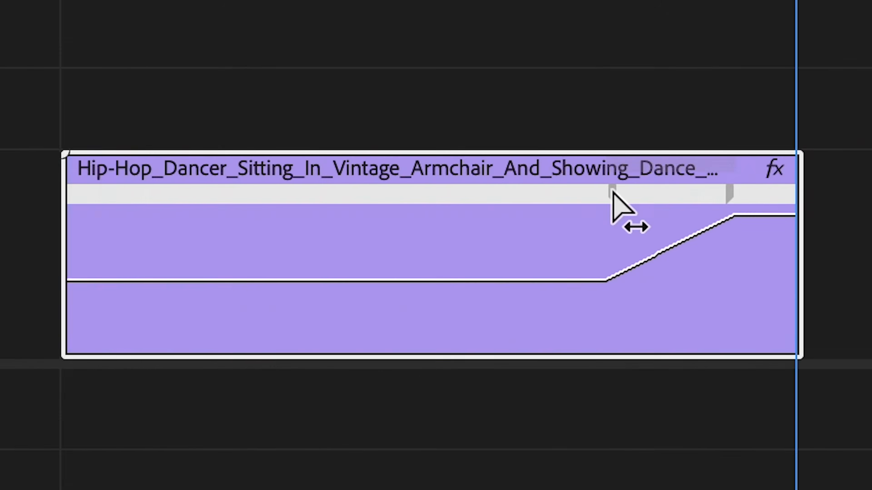
left_click(613, 191)
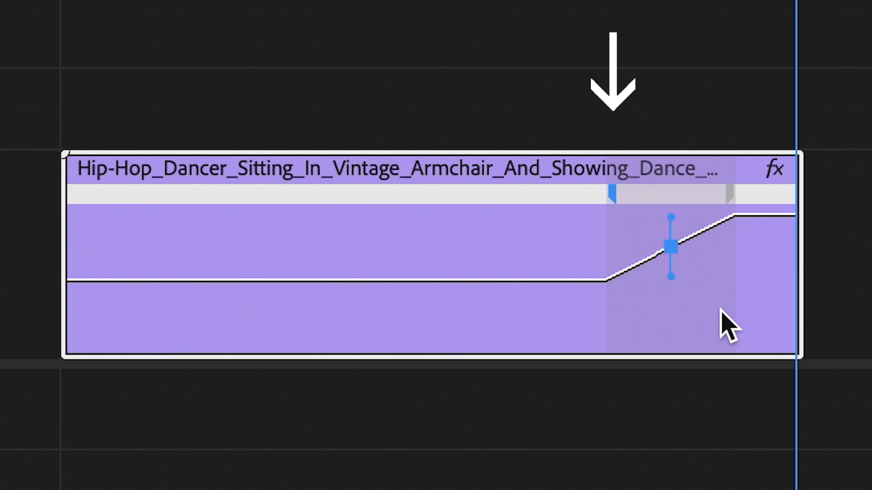
left_click_drag(672, 277, 581, 220)
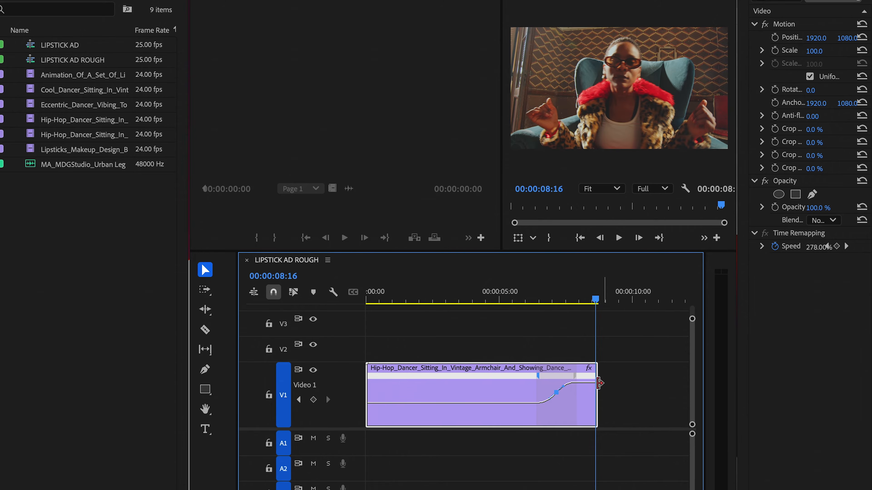
- Play back the Hip-Hop dancer clip's smoothed speed ramp and its transition into the Lipsticks clip
left_click_drag(595, 303, 405, 323)
key("space")
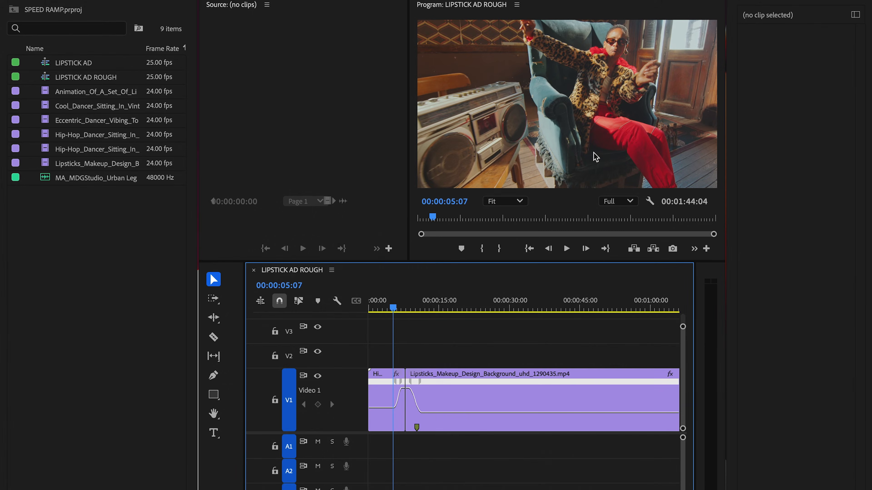
left_click_drag(395, 323, 377, 323)
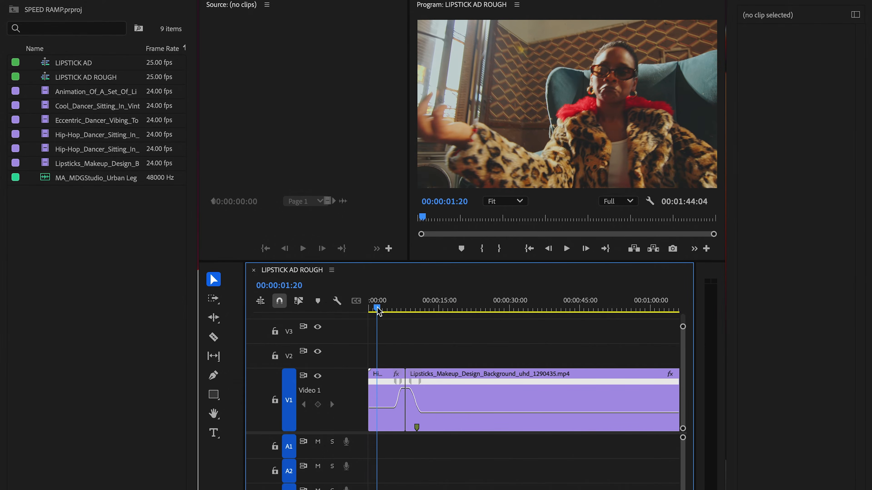
key("space")
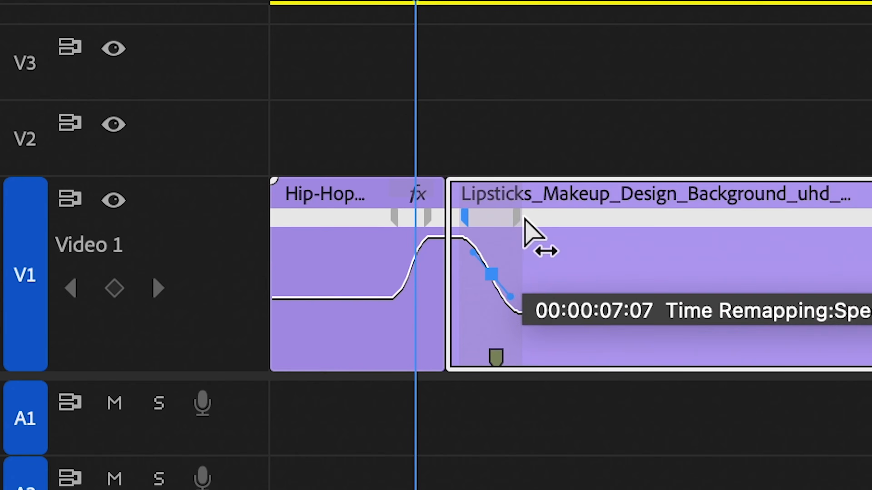
- Collapse the Lipsticks clip's ramp by rejoining its split speed keyframe, and try deleting the keyframe
left_click_drag(539, 215, 500, 222)
left_click(496, 222)
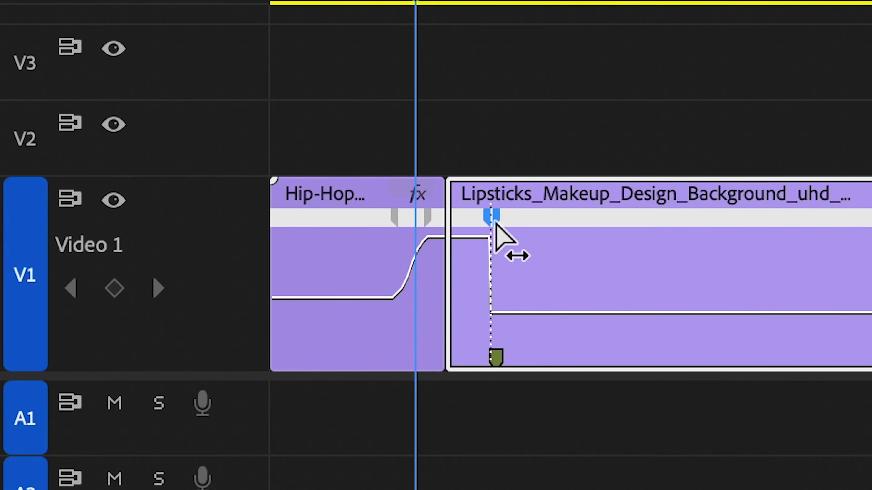
key("Delete")
left_click_drag(509, 247, 592, 247)
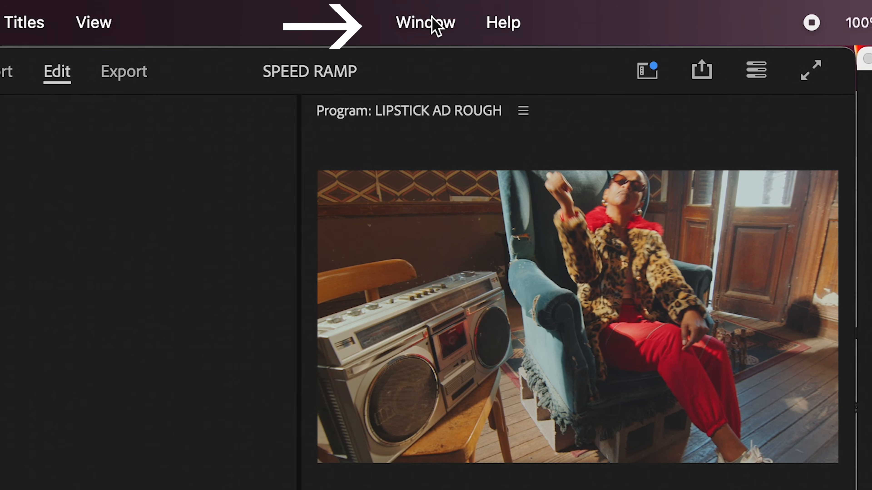
- Enlarge Effect Controls, delete both Time Remapping speed keyframes from the Hip-Hop dancer clip, and restore the window size
left_click(433, 23)
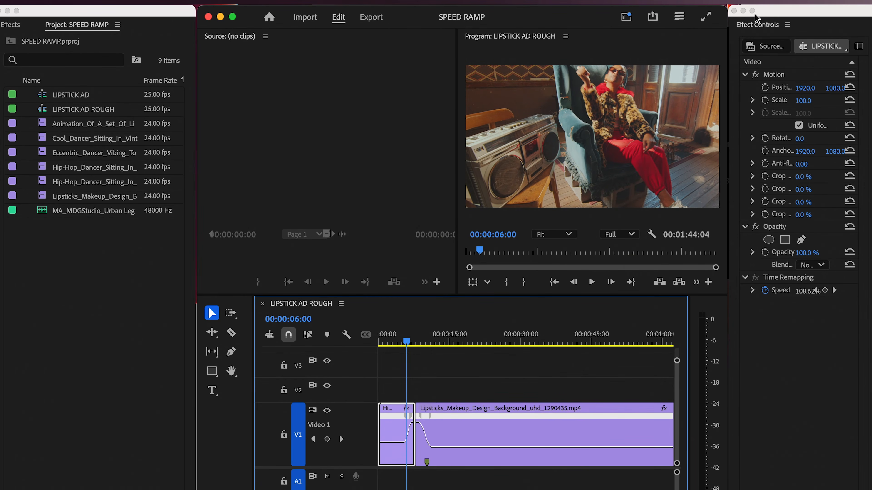
left_click(753, 11)
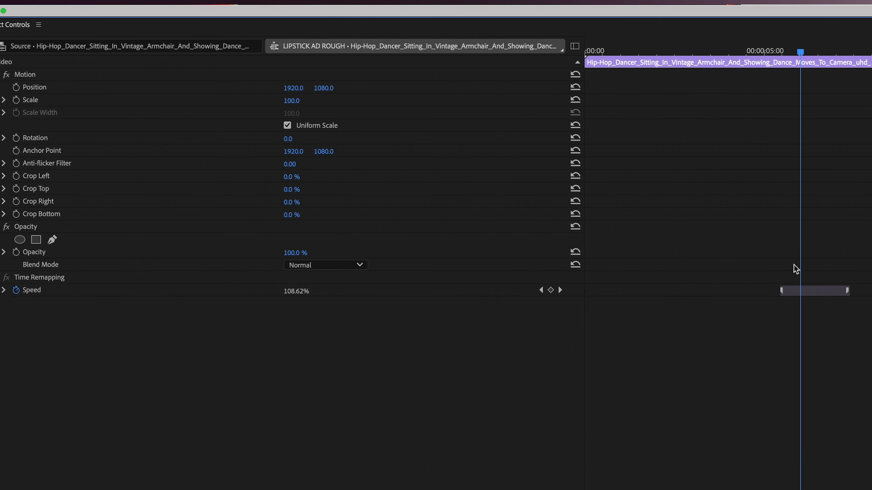
left_click_drag(766, 275, 857, 319)
key("Delete")
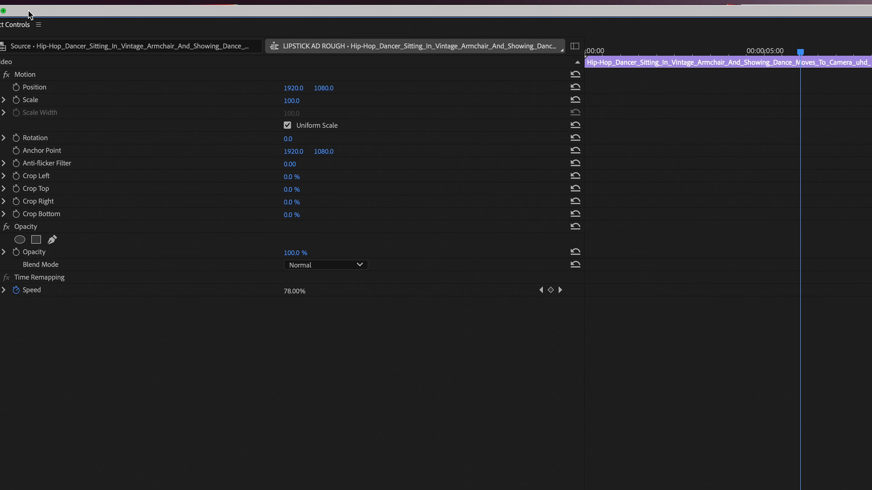
left_click(4, 11)
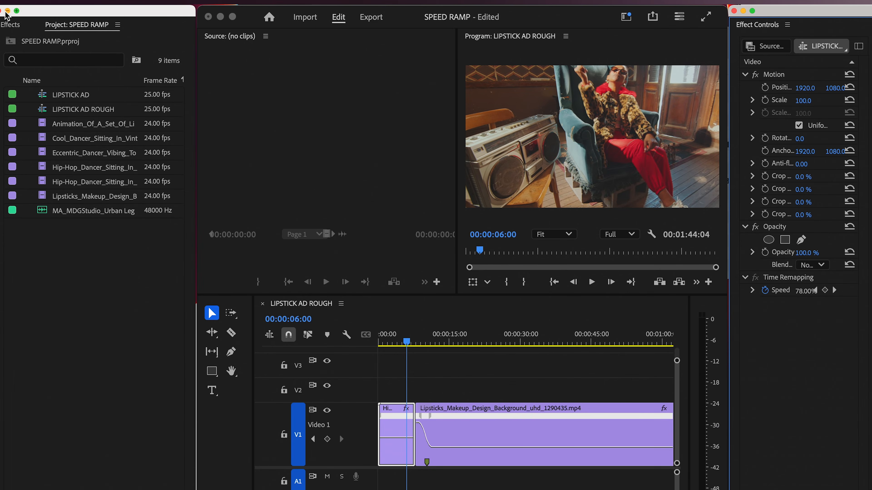
left_click(408, 388)
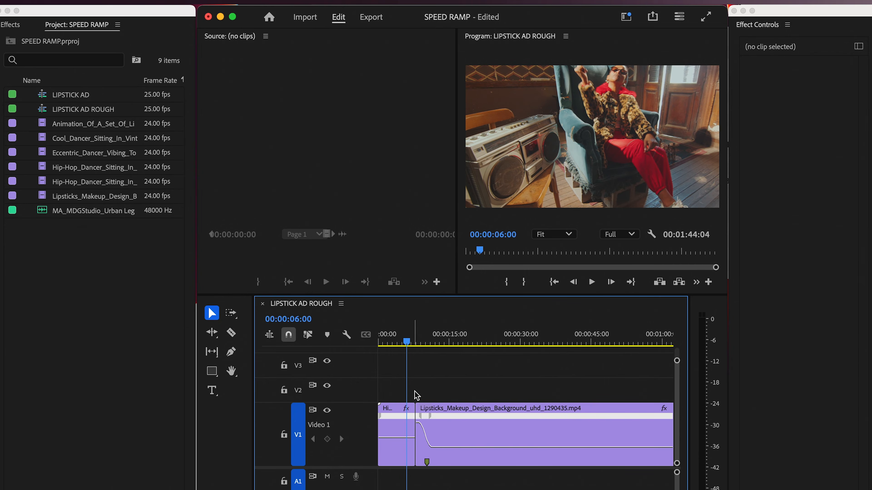
- Turn off Speed keyframing on the Lipsticks clip, accept deletion of its keyframes, and extend the clip's end
left_click_drag(409, 342, 434, 342)
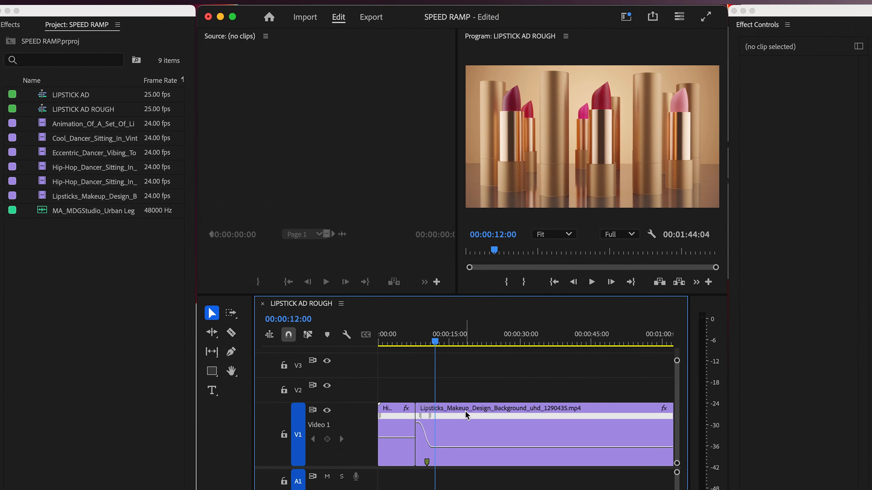
left_click(470, 430)
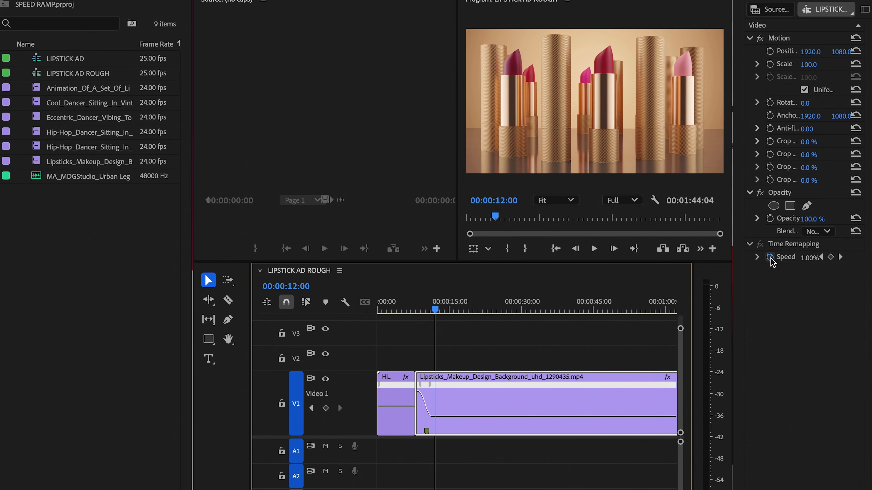
left_click(770, 259)
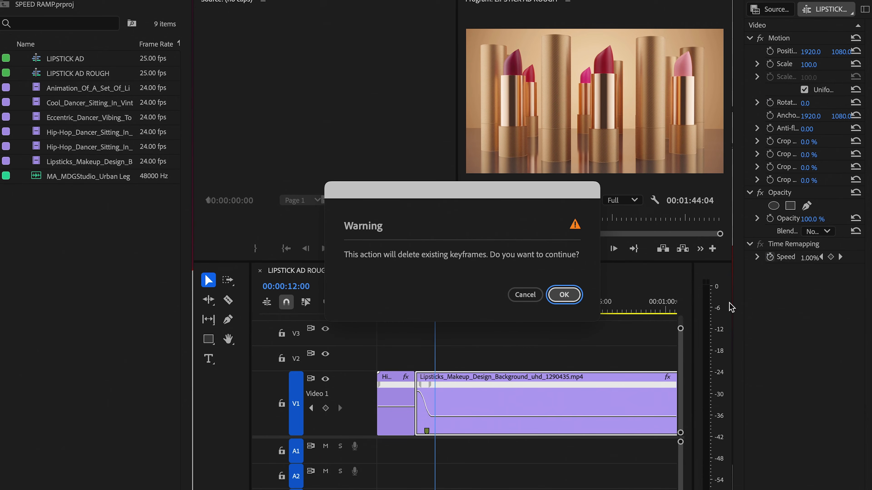
left_click(564, 295)
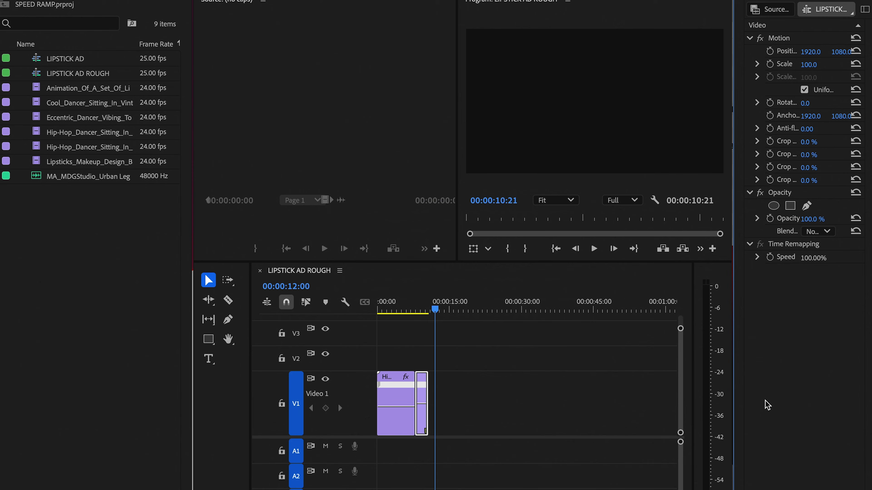
left_click_drag(429, 396, 479, 400)
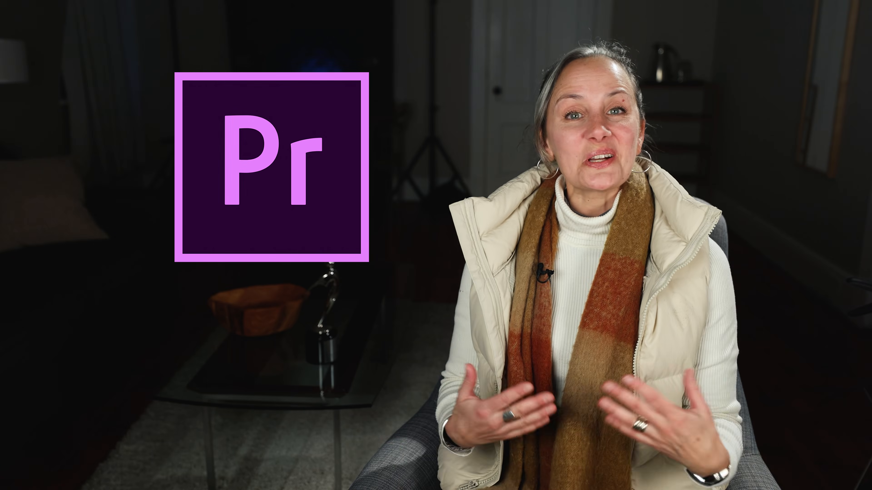